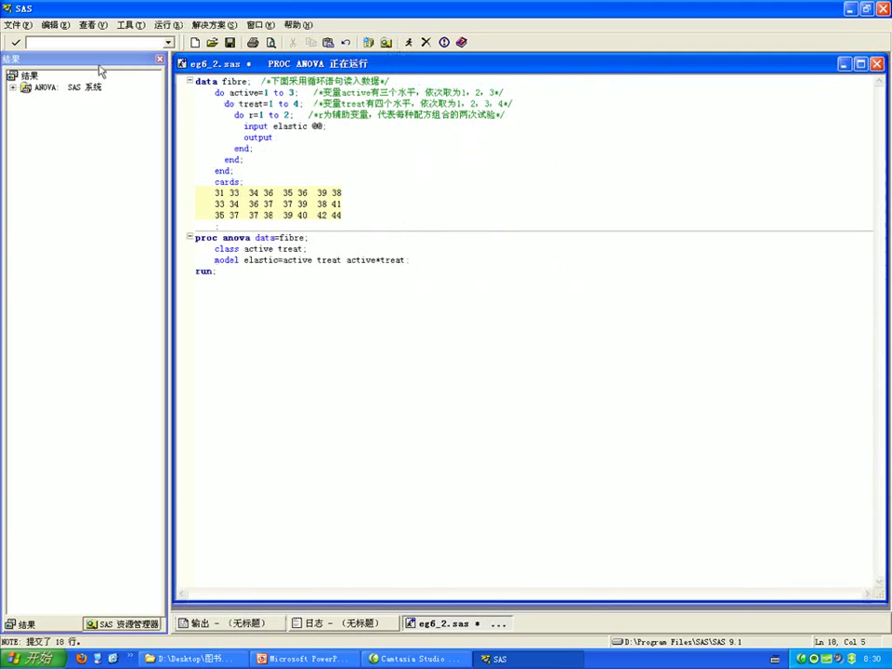
- Expand the ANOVA results fully to list the tables under Data and under Analysis of Variance for elastic
click(100, 67)
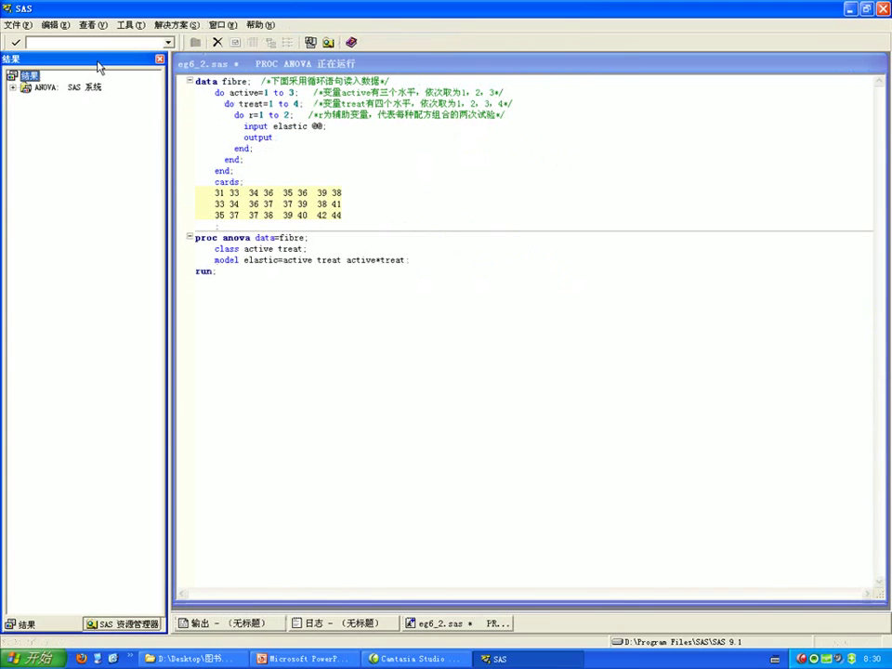
click(13, 87)
click(26, 99)
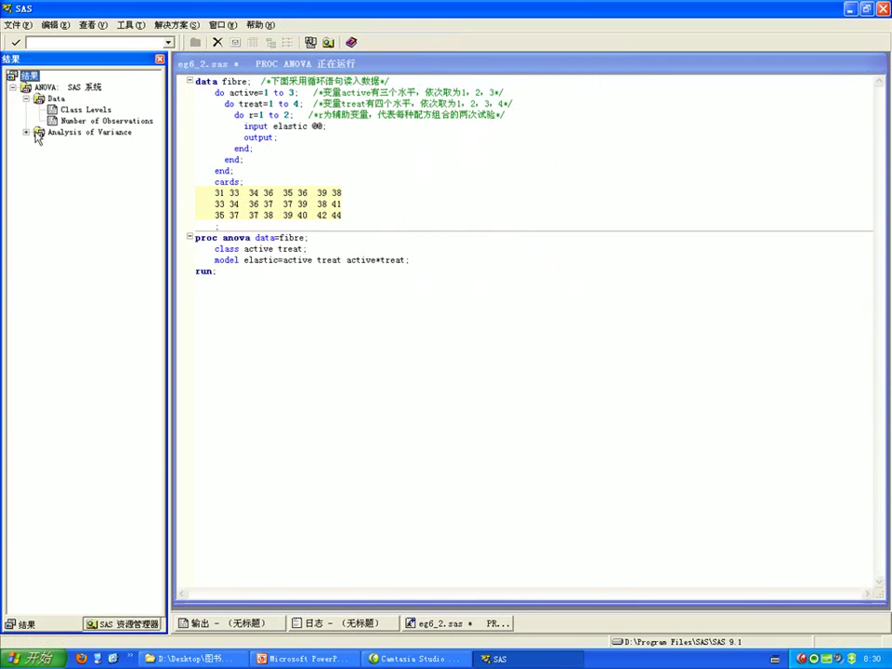
click(26, 132)
click(39, 143)
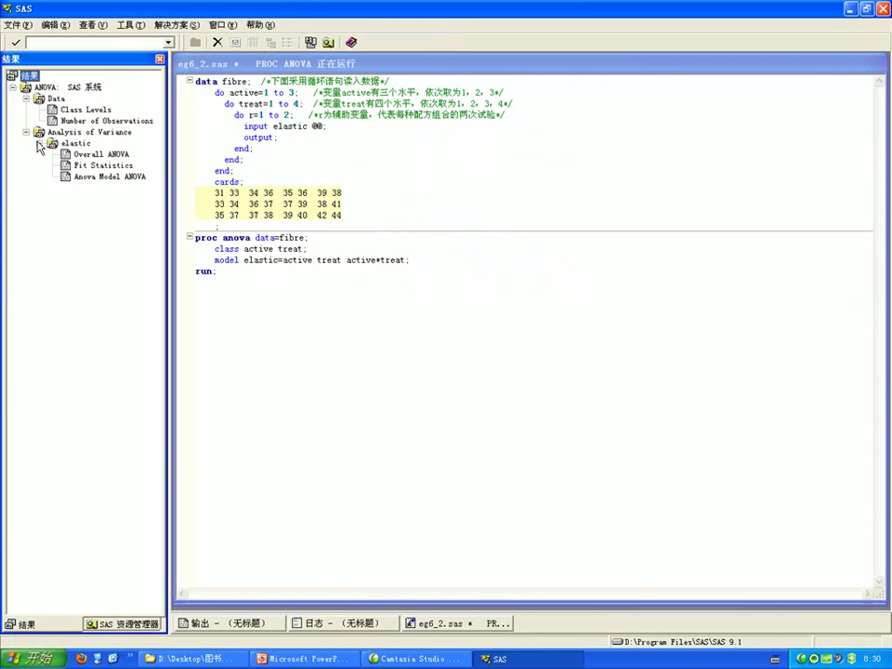
double_click(140, 58)
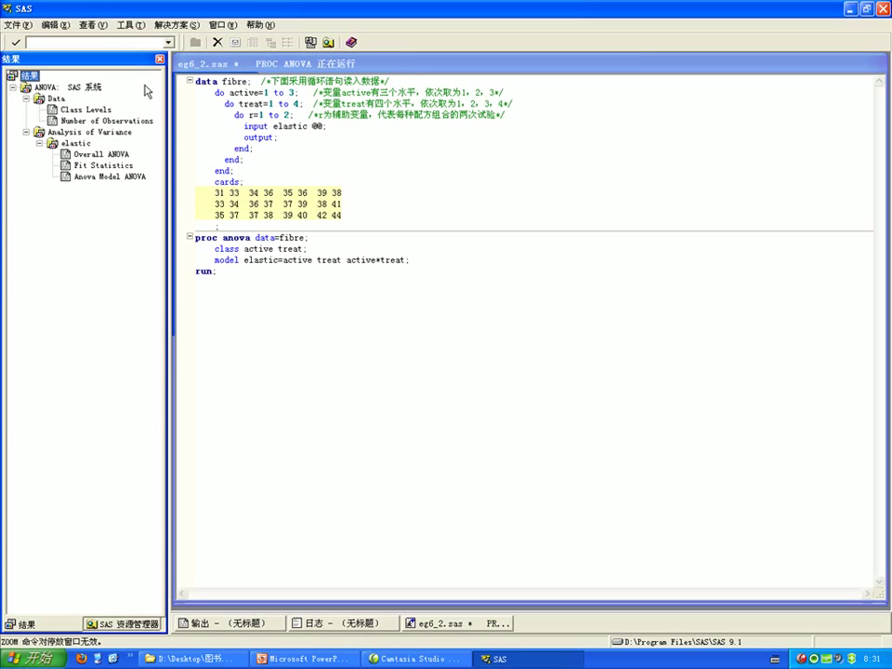
- Open the Overall ANOVA output and examine the F value and Pr > F of the Model row
click(103, 155)
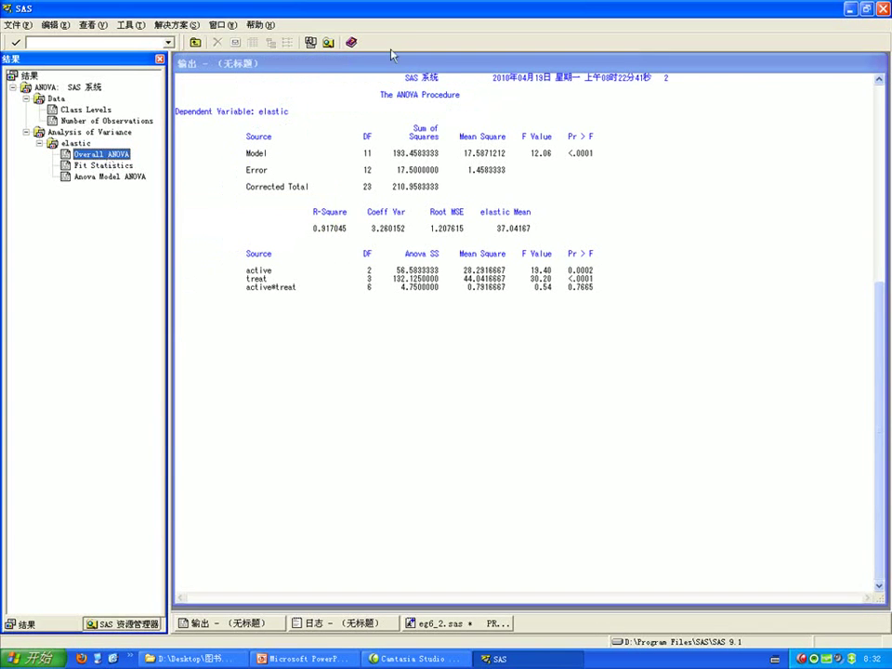
click(391, 64)
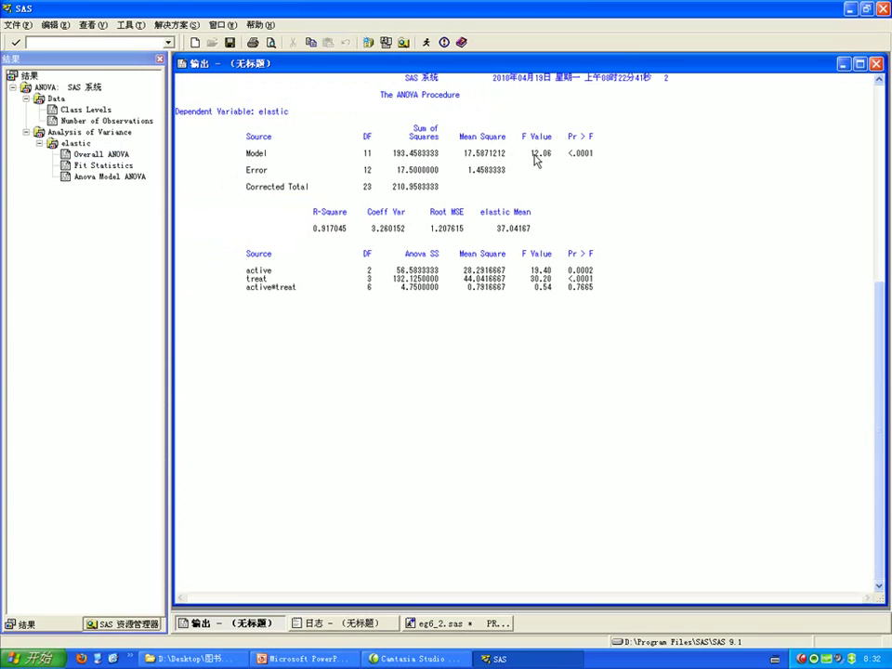
drag(532, 154, 554, 156)
click(555, 159)
drag(565, 155, 595, 155)
click(596, 156)
- Examine the F value and Pr > F of the active factor in the ANOVA output
drag(527, 270, 555, 274)
click(564, 270)
drag(564, 270, 602, 275)
click(601, 275)
drag(247, 268, 278, 269)
click(279, 271)
- Examine the F value and Pr > F of the treat factor in the ANOVA output
drag(247, 278, 291, 278)
click(305, 279)
drag(518, 279, 557, 289)
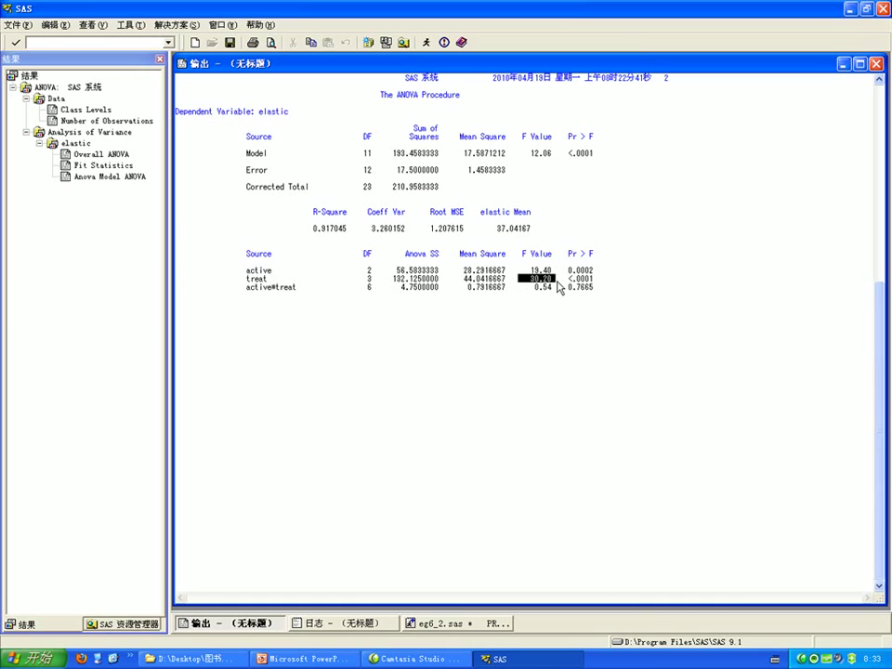
click(566, 280)
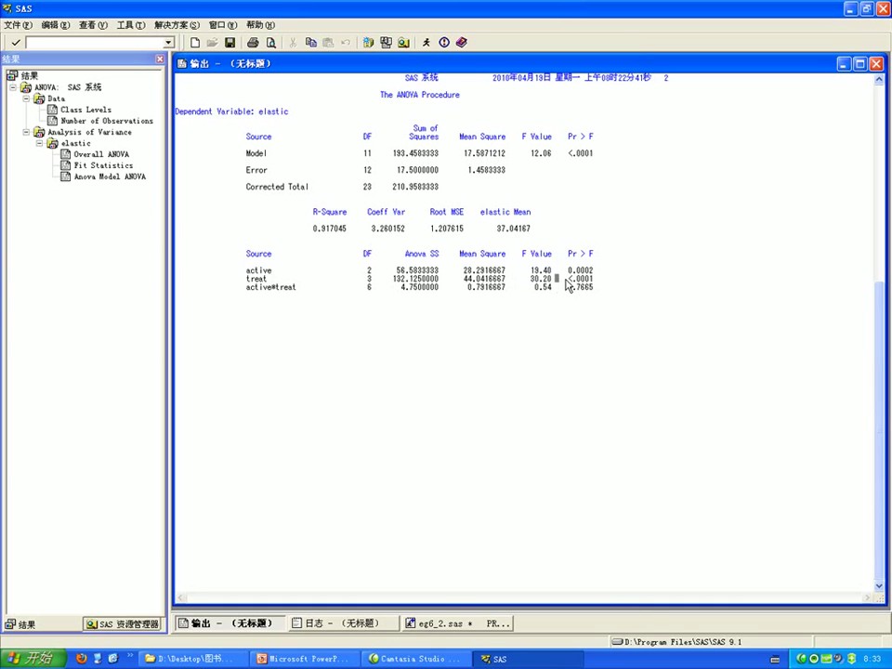
drag(569, 283, 596, 284)
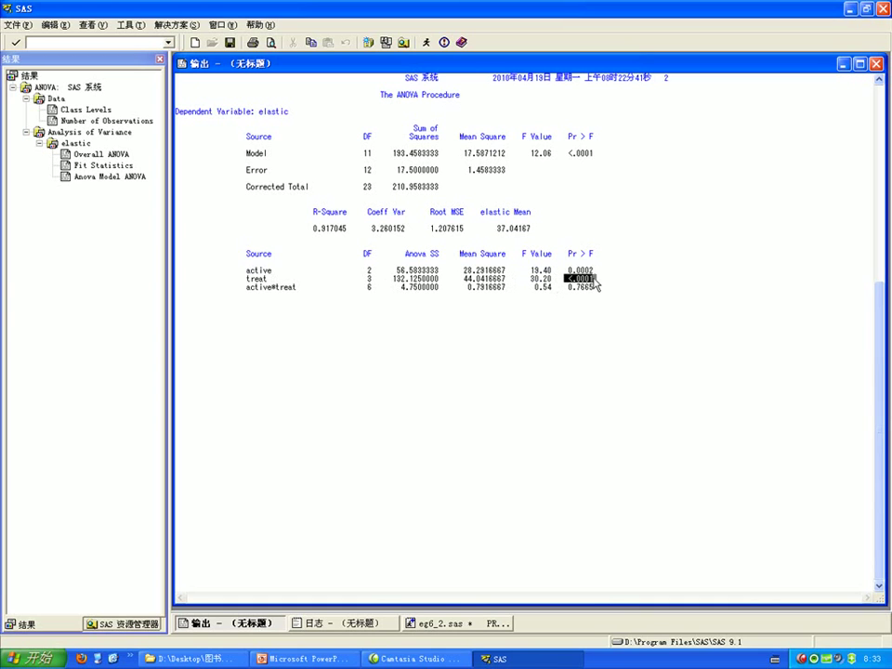
click(595, 283)
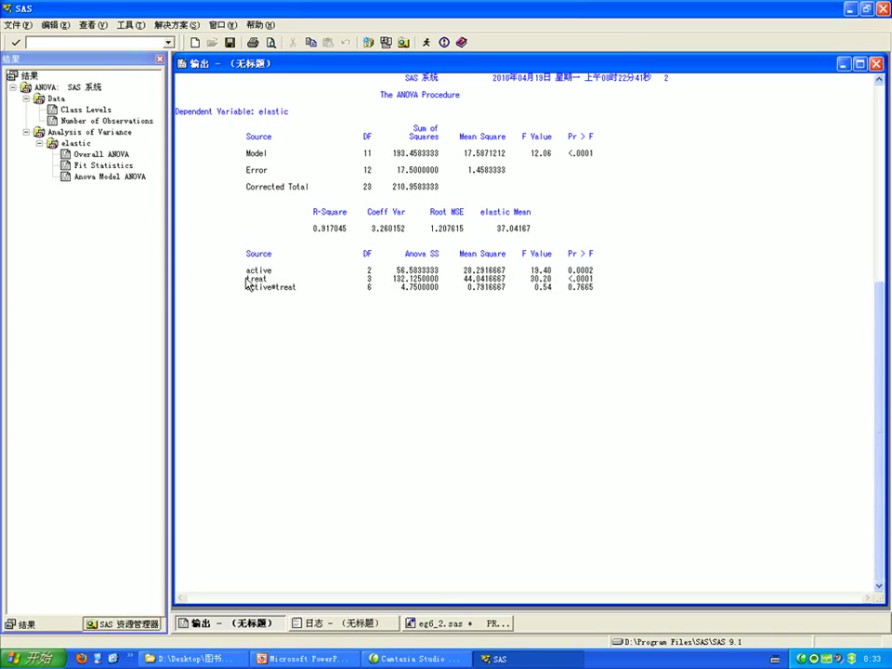
drag(244, 279, 275, 288)
click(273, 282)
- Examine the F value and Pr > F of the active*treat interaction in the ANOVA output
drag(245, 290, 304, 291)
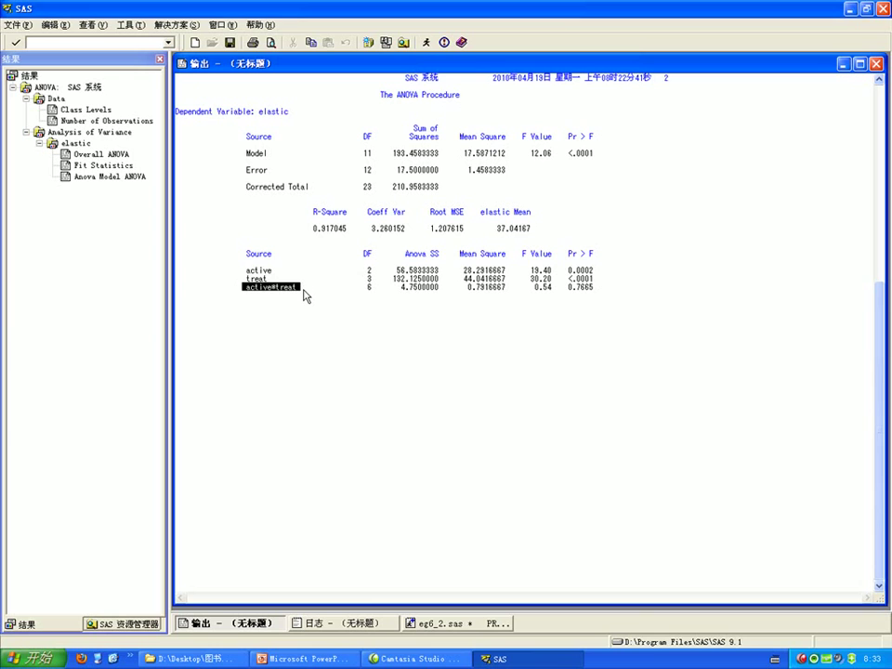
click(304, 296)
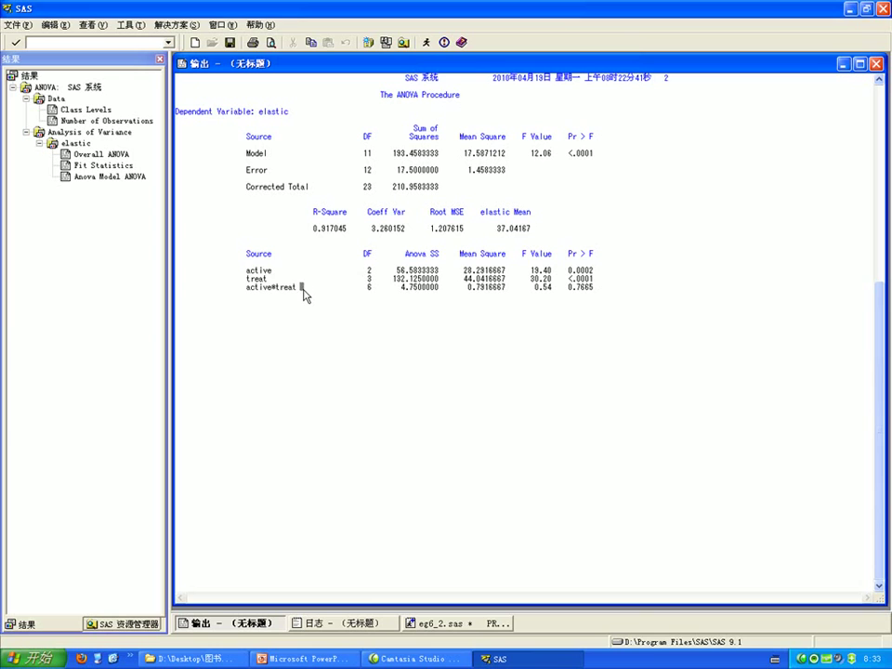
click(529, 295)
drag(528, 294, 552, 294)
click(554, 295)
click(561, 290)
drag(561, 288, 596, 290)
click(598, 294)
click(596, 289)
- Append a second PROC ANOVA on fibre to eg6_2.sas with class active treat, model elastic=active treat, means active treat and a closing run statement
key(ctrl+Tab)
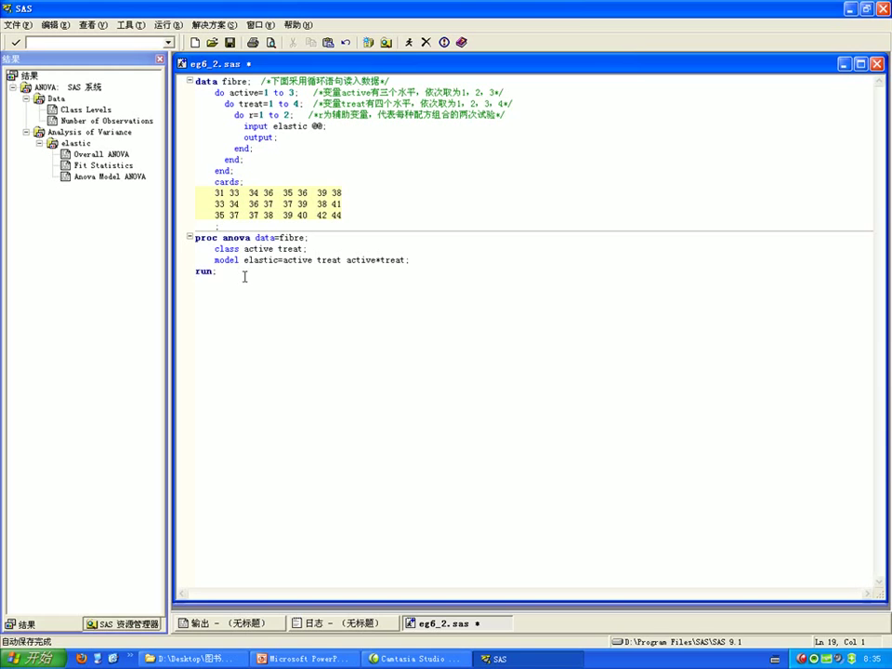
text(proc anova data=fibre;     class active treat;     model elastic=active treat;     means active treat; run;)
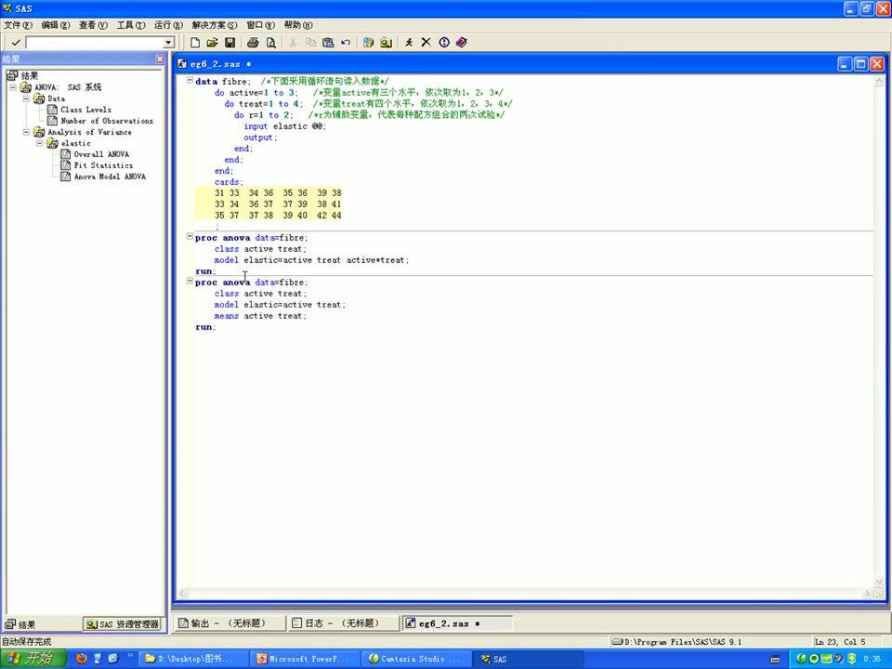
- Review the procedure name, data=fibre option and class statement of the second PROC ANOVA block
click(195, 283)
drag(195, 284, 251, 282)
click(253, 282)
click(256, 282)
drag(257, 282, 306, 281)
click(306, 280)
click(212, 293)
drag(212, 292, 310, 293)
click(310, 293)
- Review the response and factors in the second block's model statement and its means active treat statement
click(245, 304)
drag(245, 304, 277, 305)
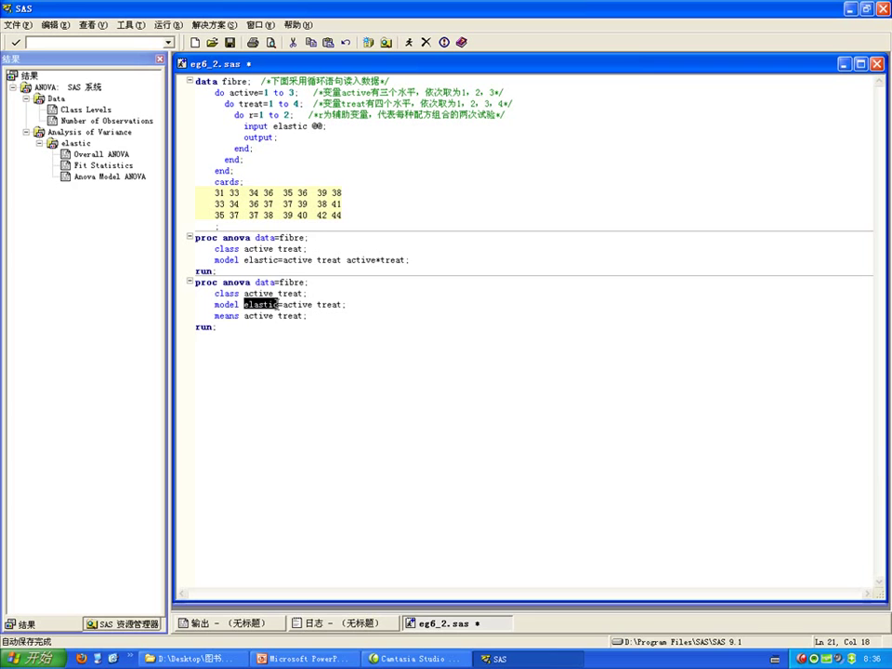
click(277, 305)
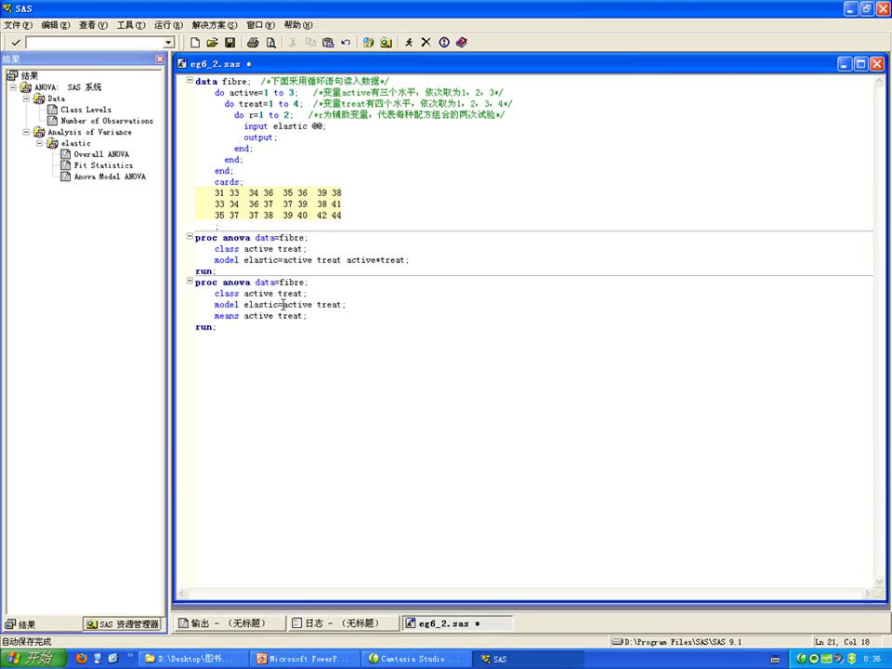
drag(284, 304, 314, 306)
click(312, 305)
drag(316, 305, 343, 307)
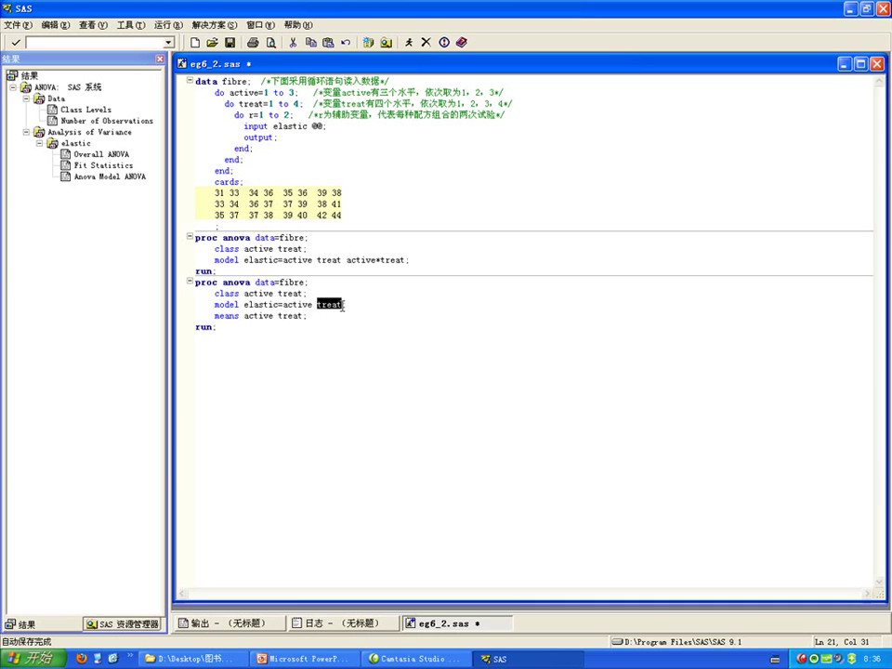
click(343, 305)
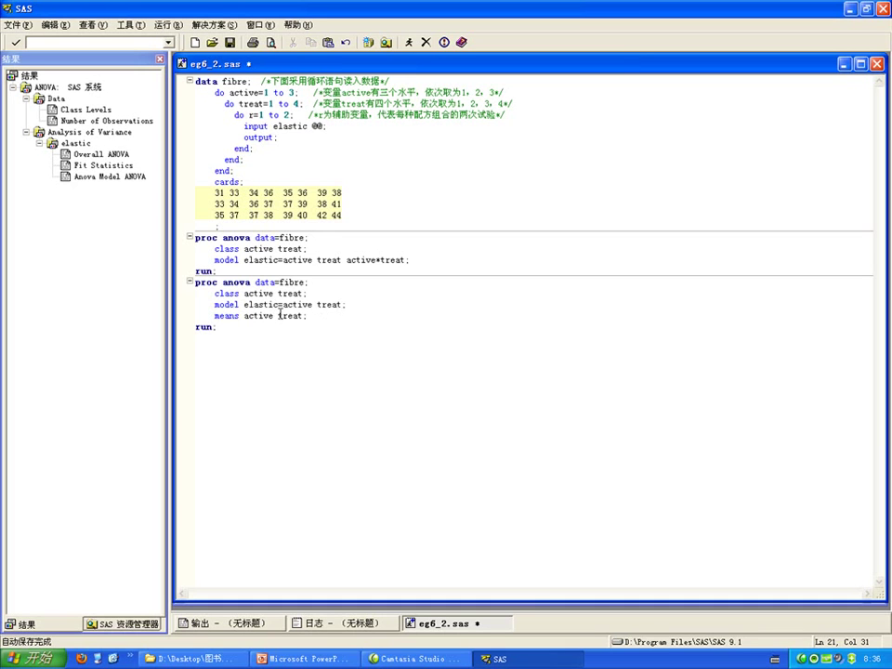
click(218, 317)
drag(221, 318, 314, 311)
click(314, 313)
- Run only the second PROC ANOVA block of eg6_2.sas
click(194, 280)
drag(194, 280, 220, 327)
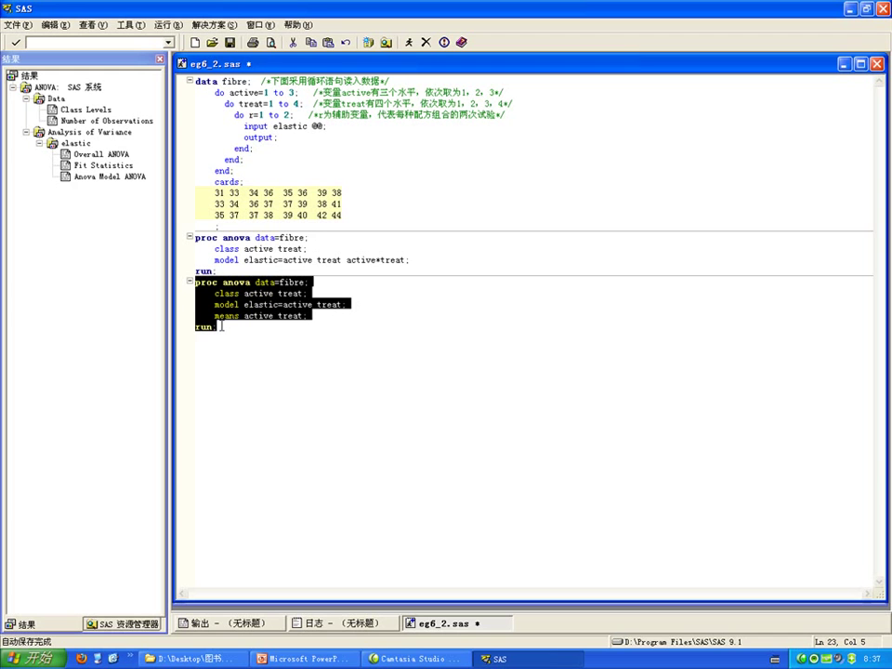
click(409, 42)
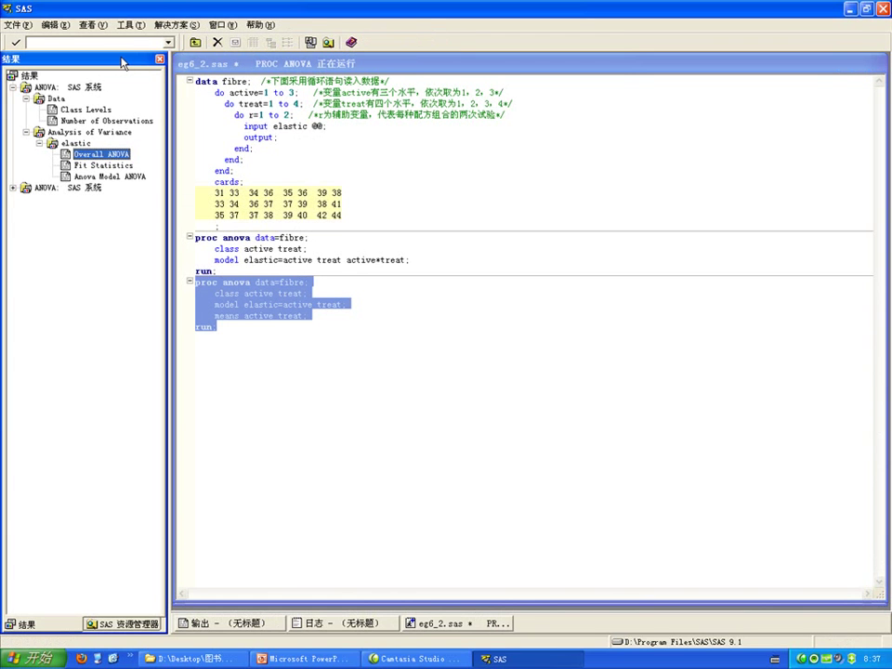
- Expand the second ANOVA result fully, including Data, Analysis of Variance, and the Means of active and treat
click(13, 188)
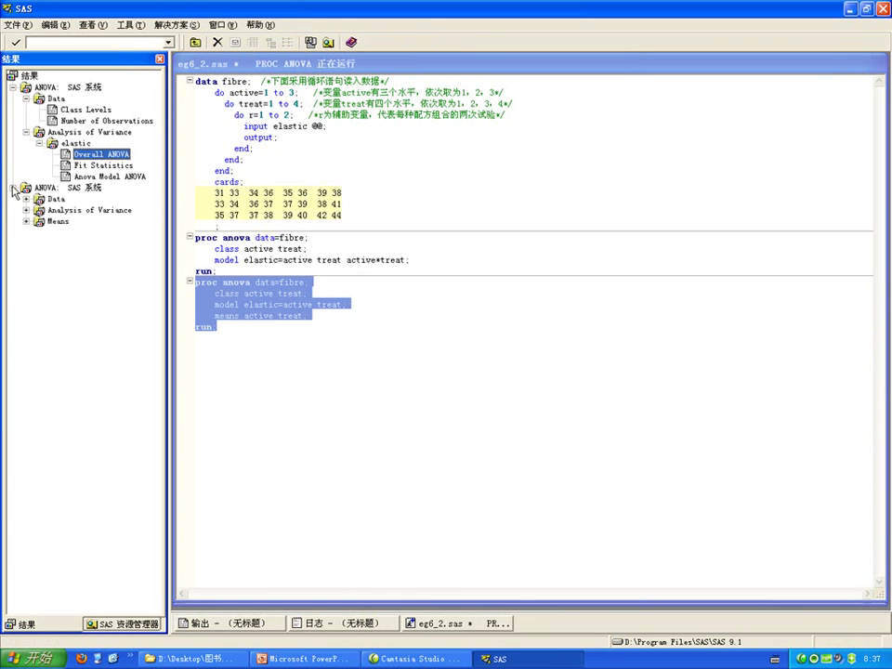
click(26, 199)
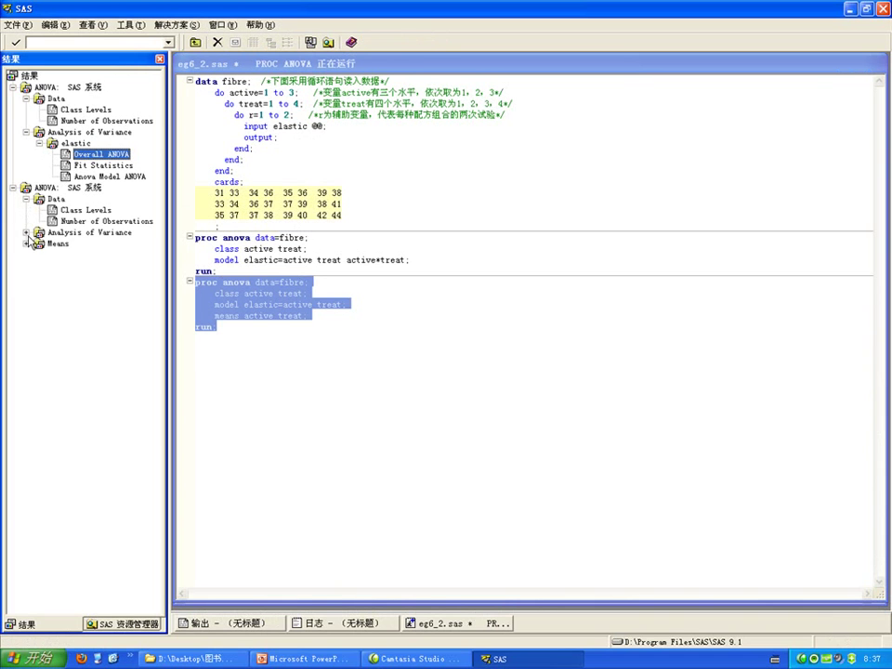
click(26, 232)
click(40, 243)
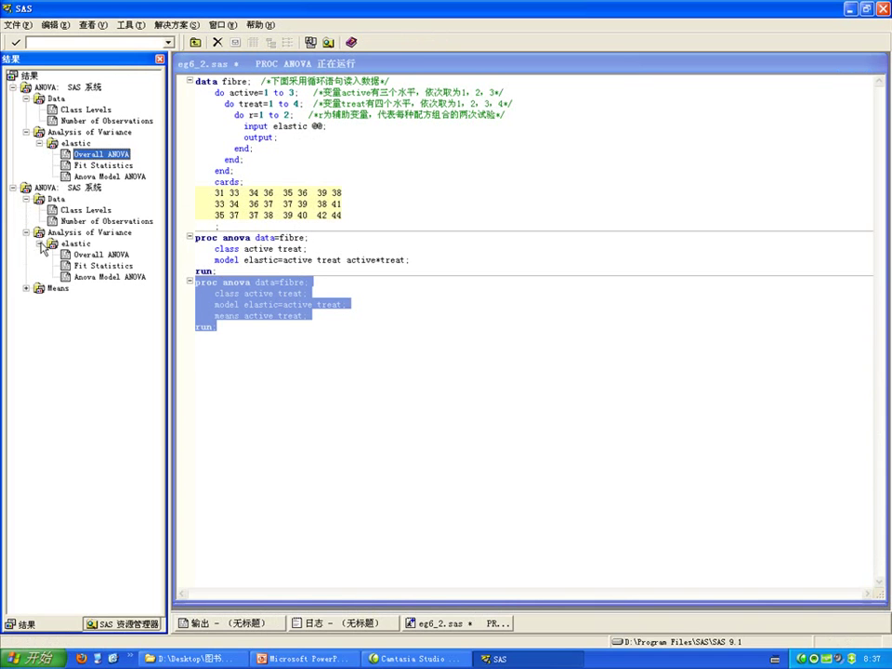
click(26, 288)
click(39, 299)
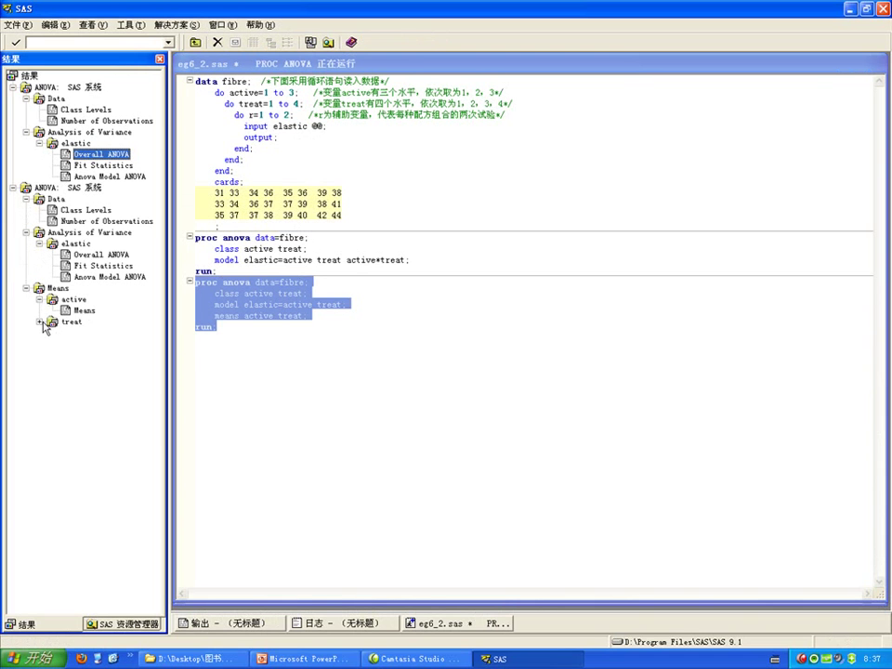
click(41, 322)
- Open the second analysis's Overall ANOVA output and examine the Model's F value and Pr > F and the active and treat rows
click(110, 254)
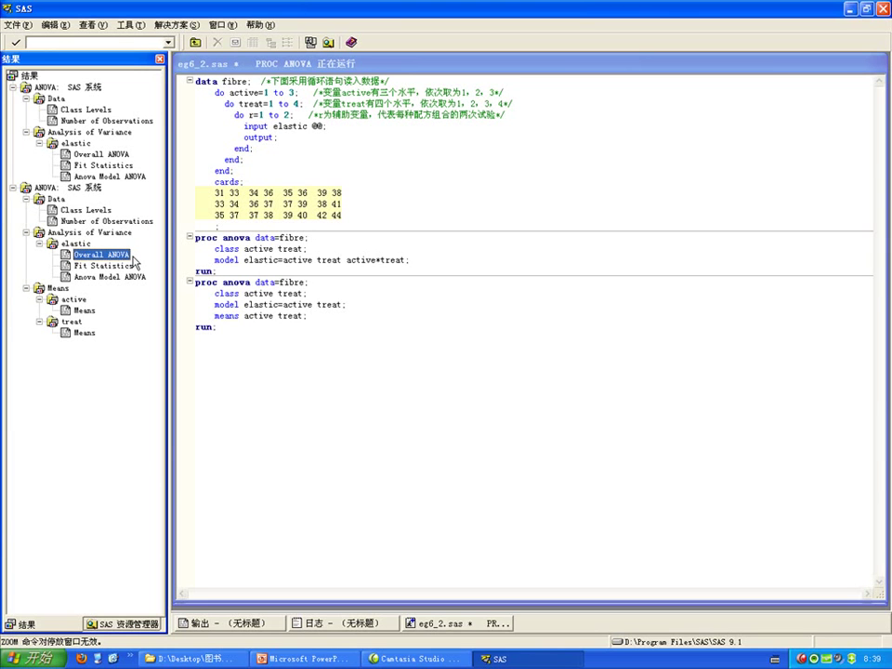
double_click(126, 256)
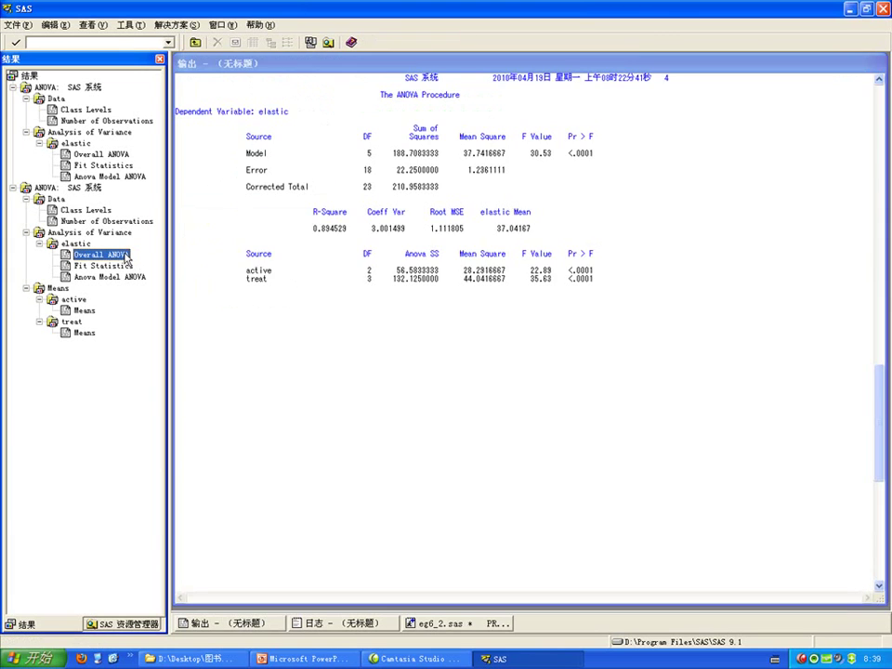
click(357, 76)
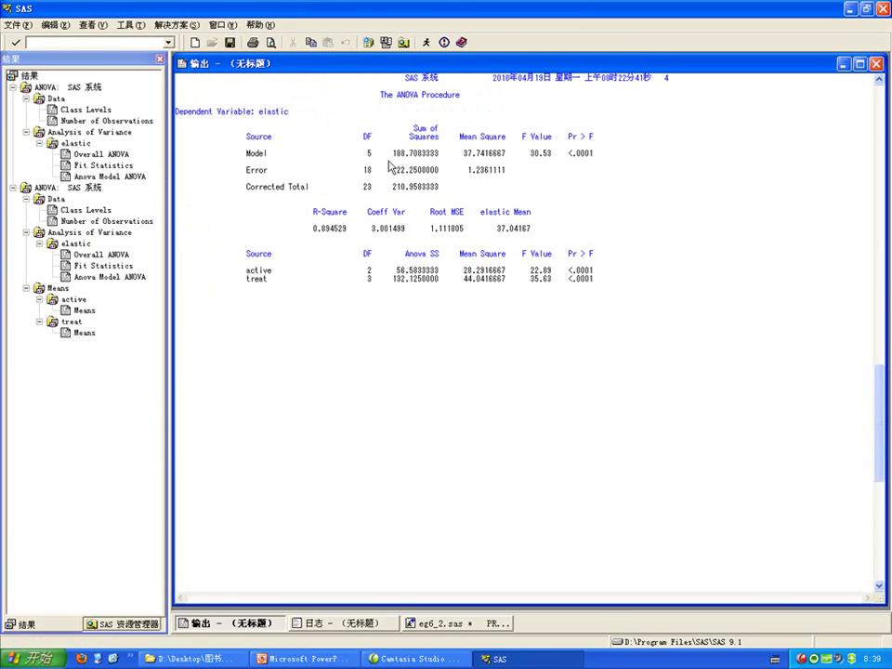
drag(527, 153, 561, 158)
click(561, 158)
drag(564, 158, 604, 160)
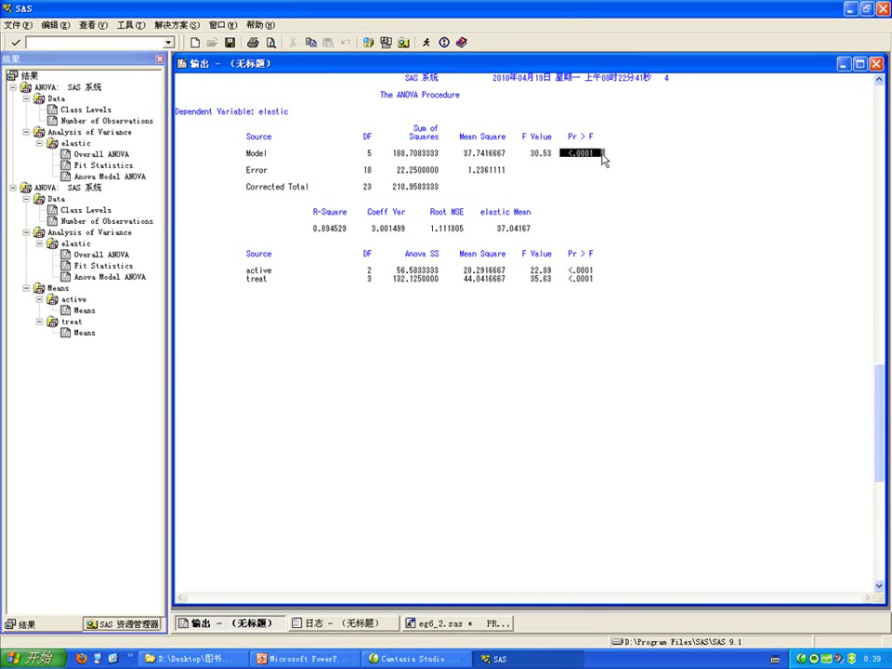
click(603, 158)
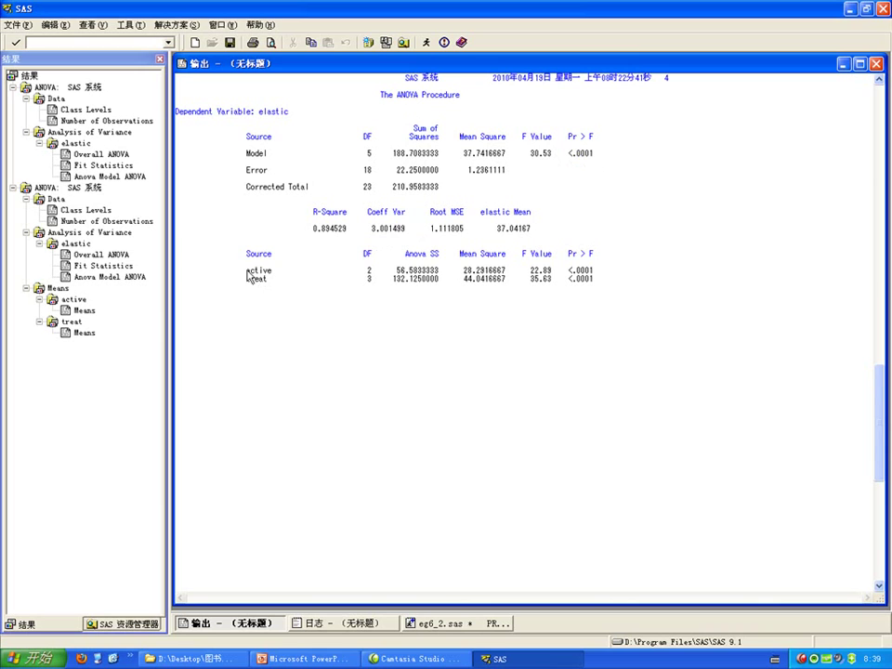
drag(247, 271, 279, 284)
click(281, 285)
- Open the Means table for active and examine the elastic mean of level 3
click(84, 310)
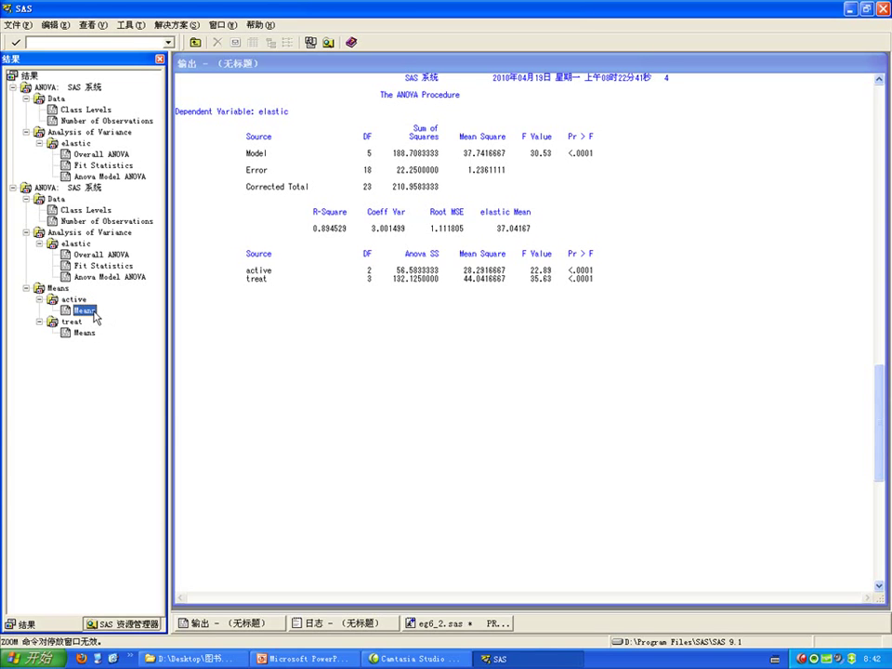
double_click(94, 314)
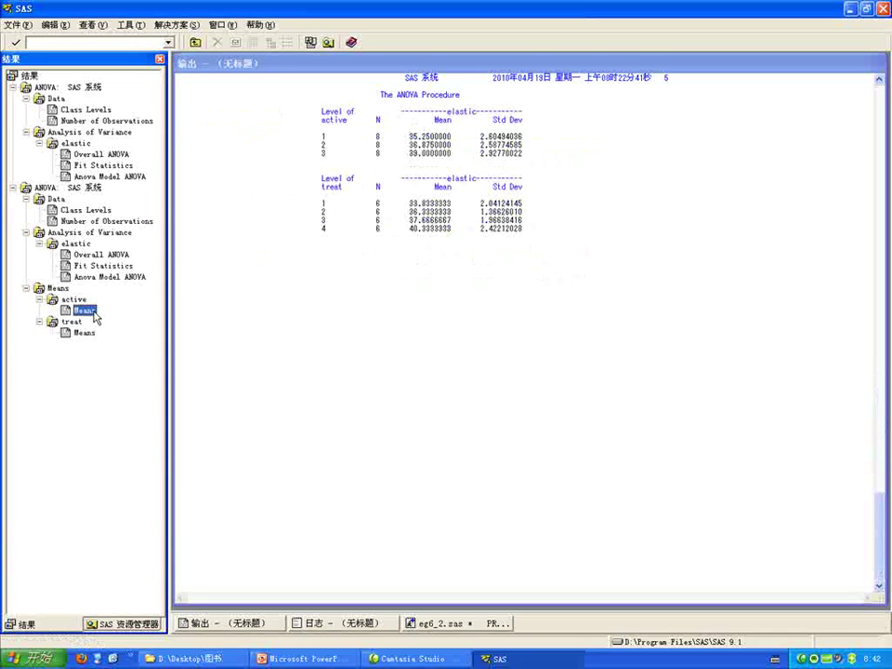
click(484, 69)
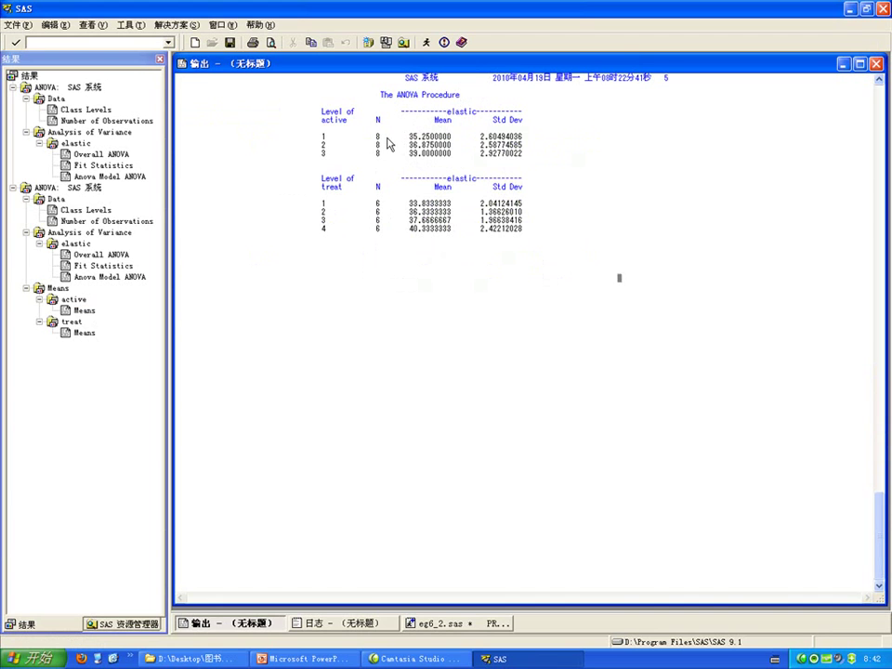
drag(319, 155, 455, 158)
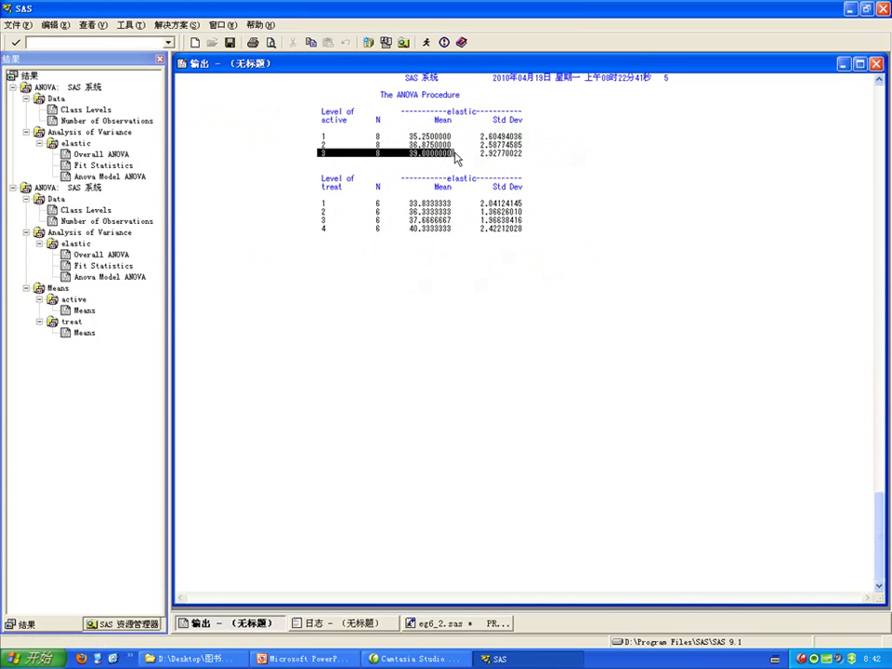
click(455, 158)
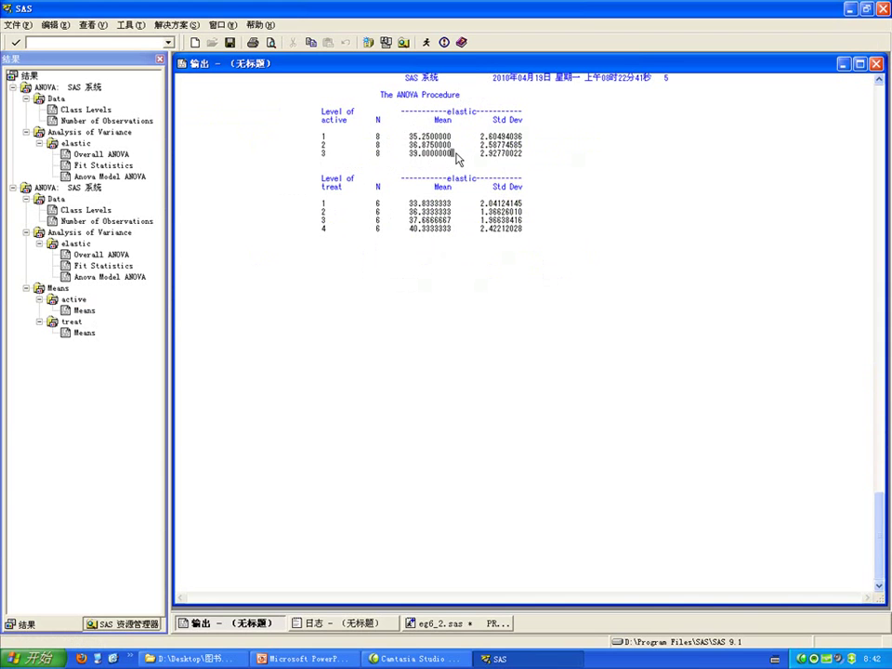
- Open the Means table for treat and examine the elastic mean of level 4
click(86, 333)
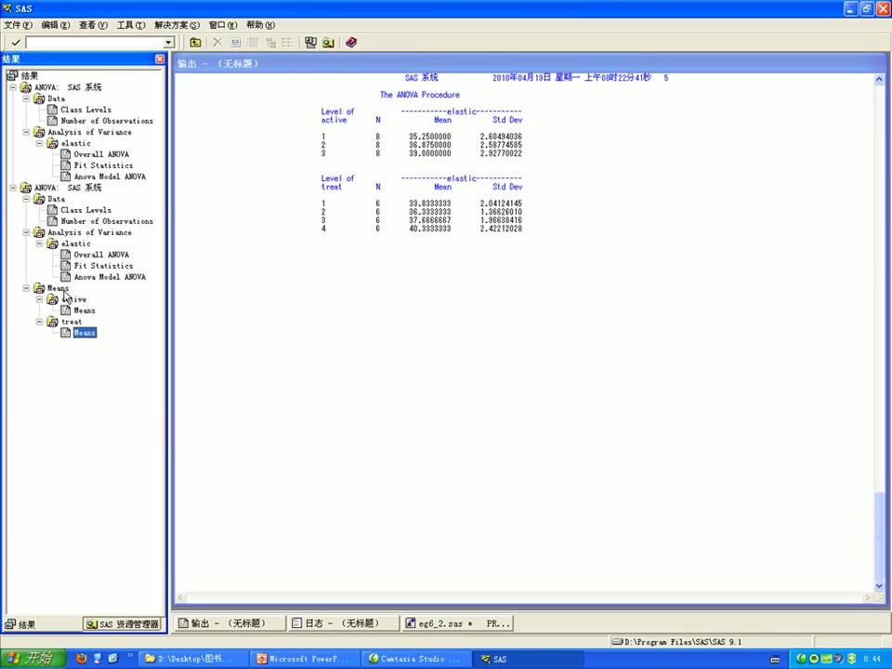
double_click(96, 338)
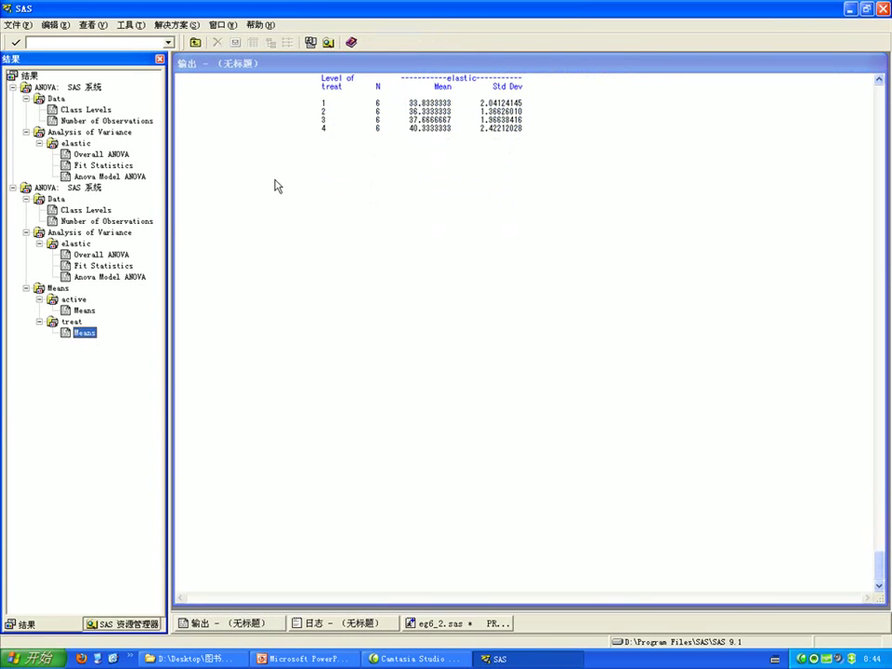
click(402, 64)
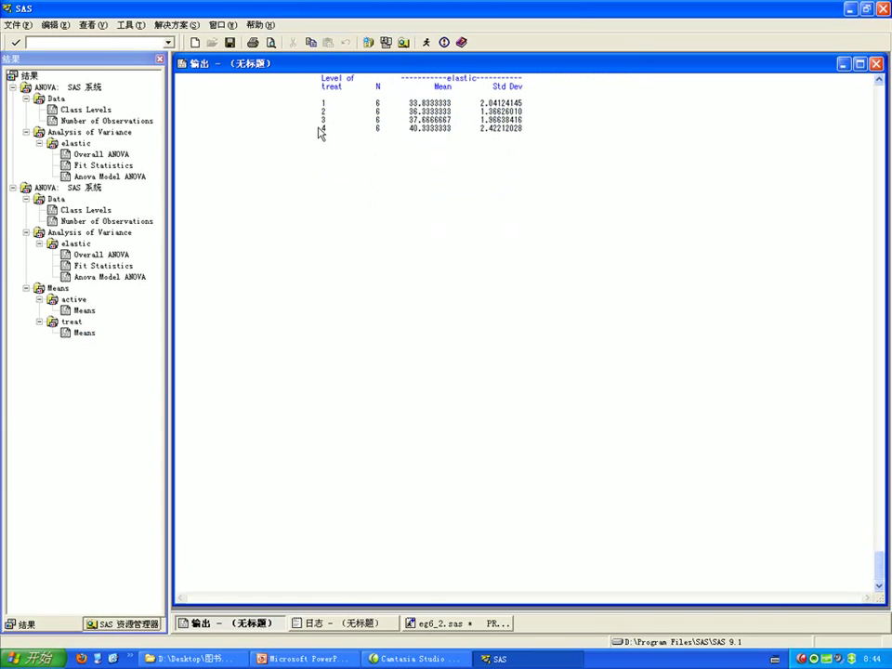
drag(320, 129, 458, 136)
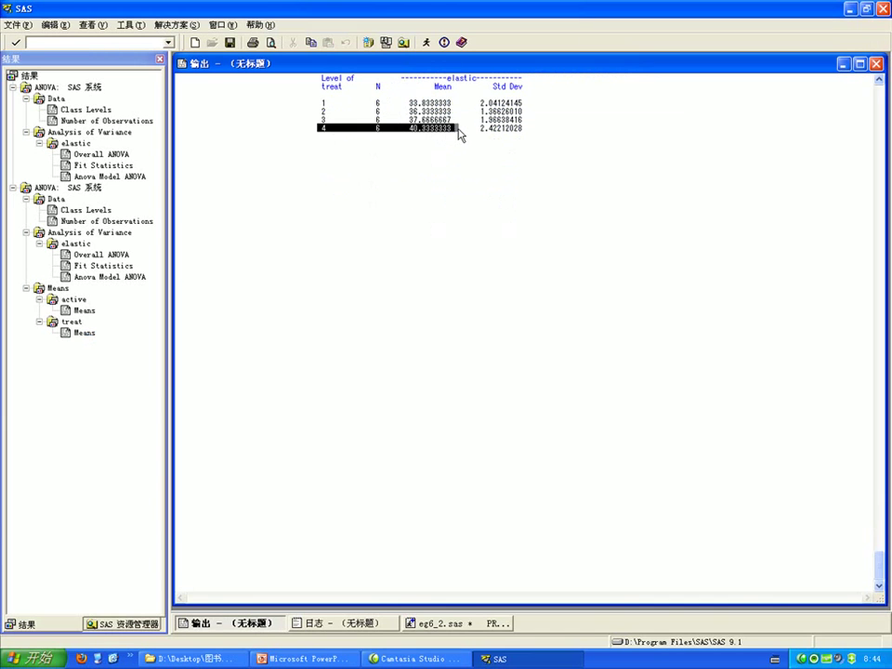
click(458, 134)
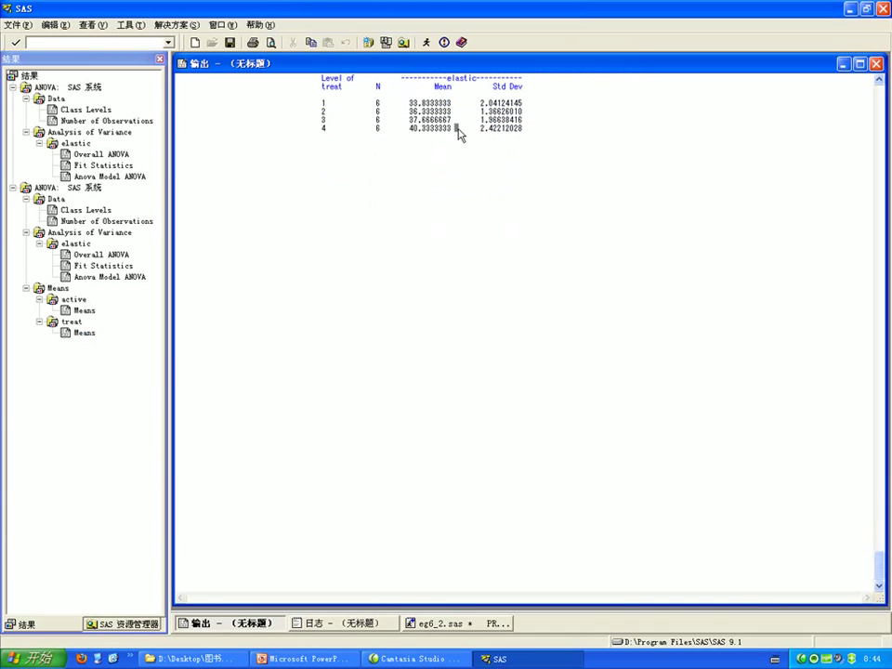